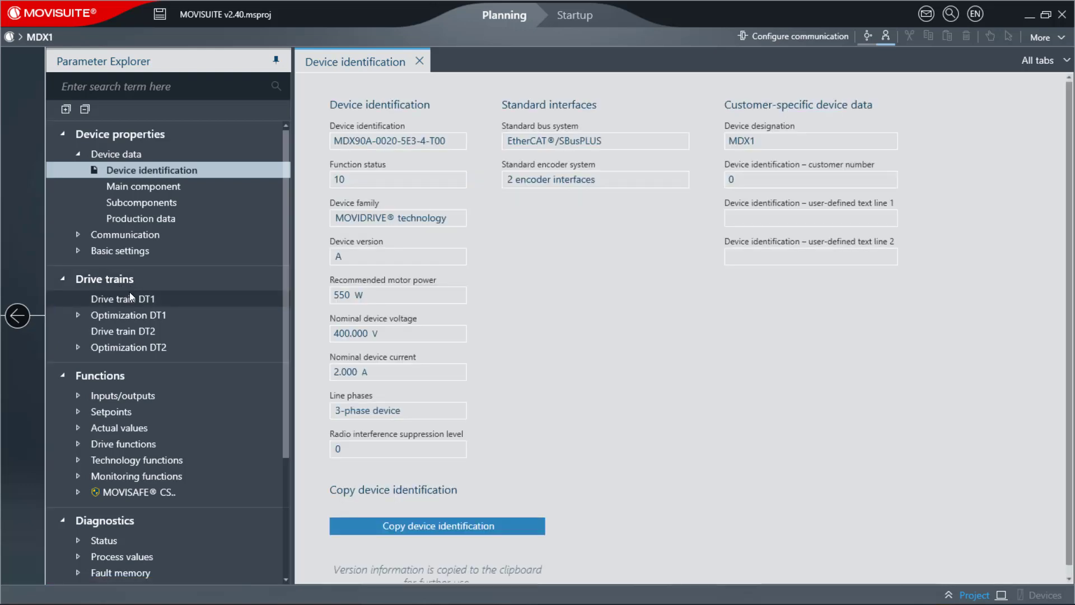
- Turn on menu numbers in the parameter tree, scroll through it, then hide them again
right_click(117, 136)
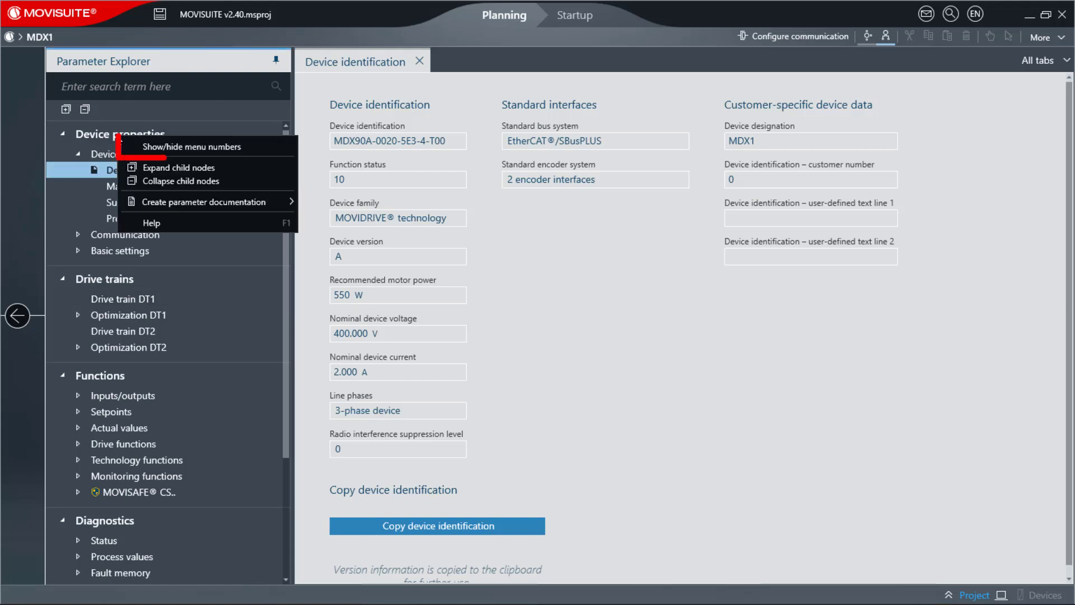
left_click(151, 147)
scroll(159, 183, "down", 3)
scroll(159, 183, "down", 3)
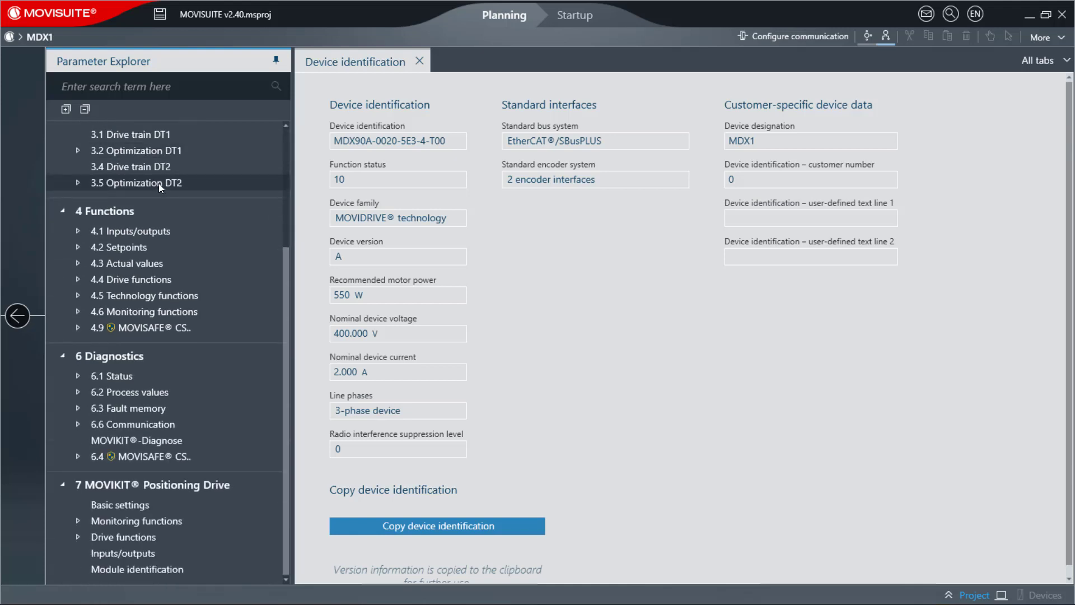
scroll(159, 222, "up", 3)
scroll(158, 224, "up", 2)
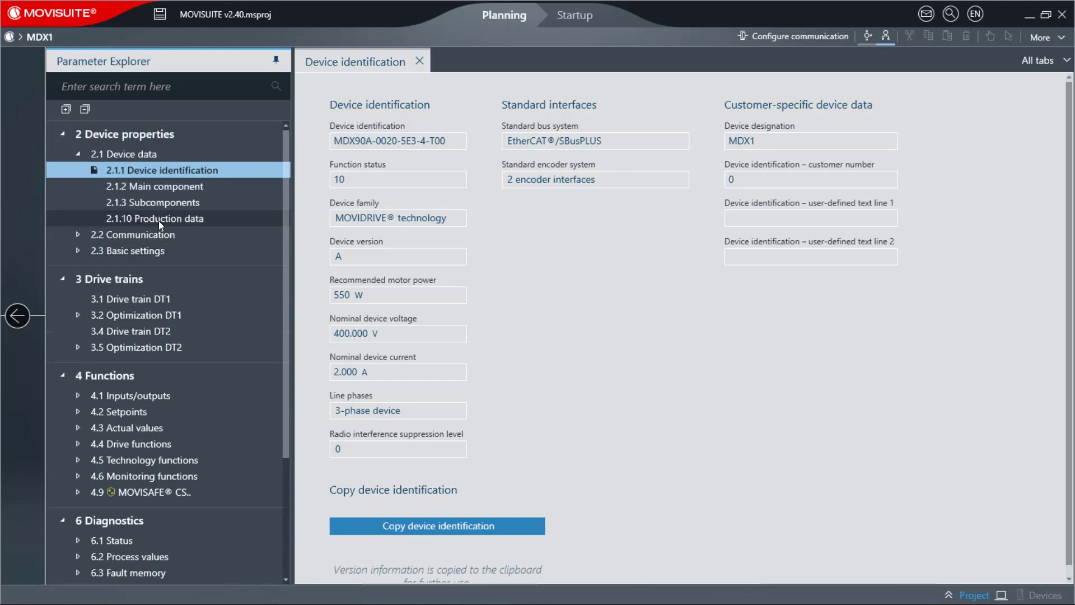
right_click(119, 139)
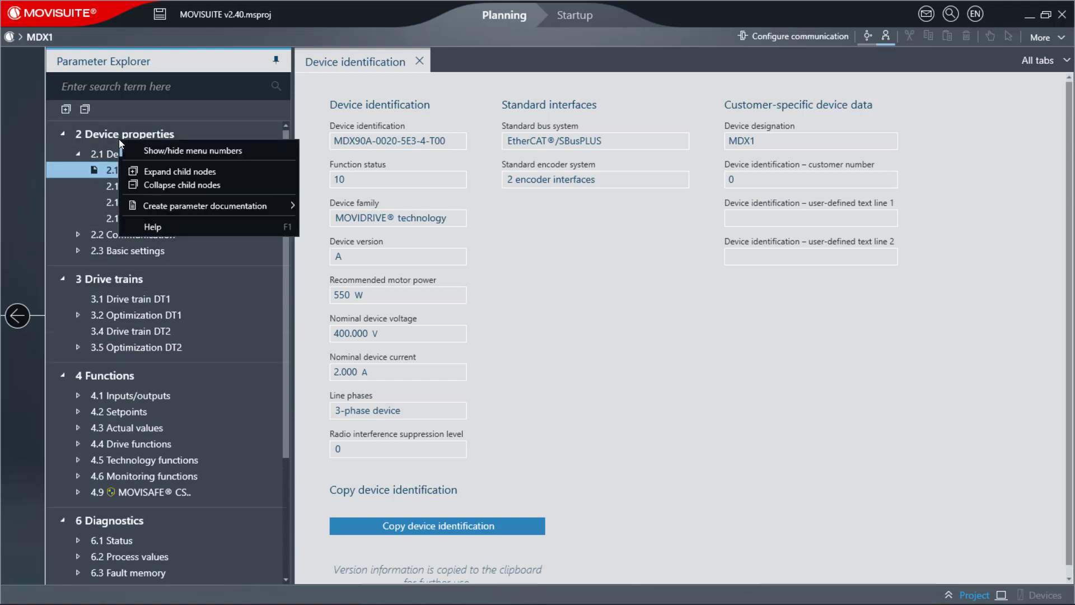
left_click(153, 154)
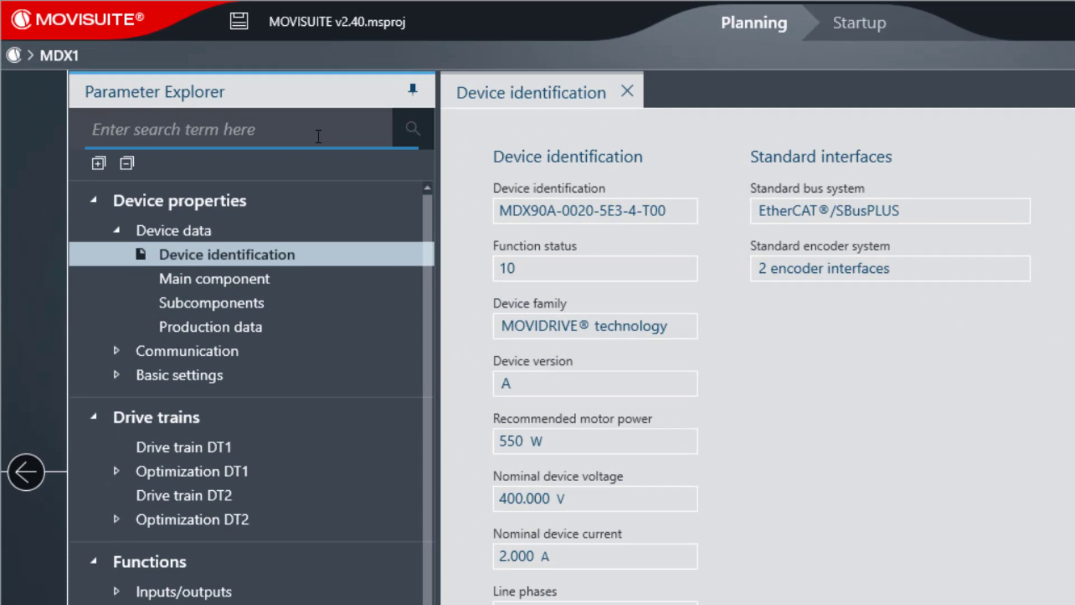
- Search for 'limit values' and step through results until the STO status page opens
type("limit values")
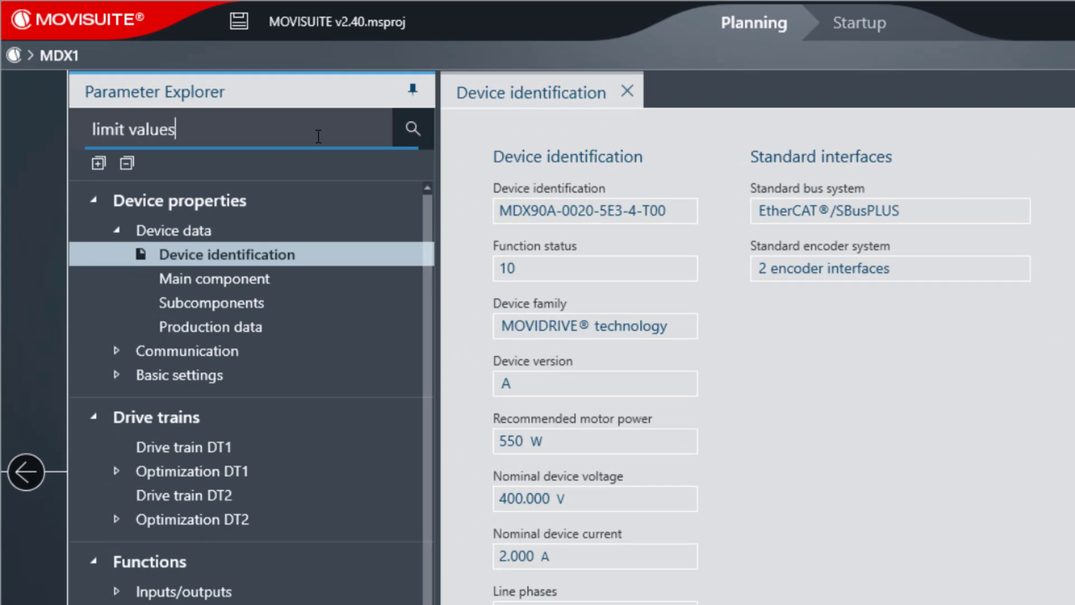
key("Return")
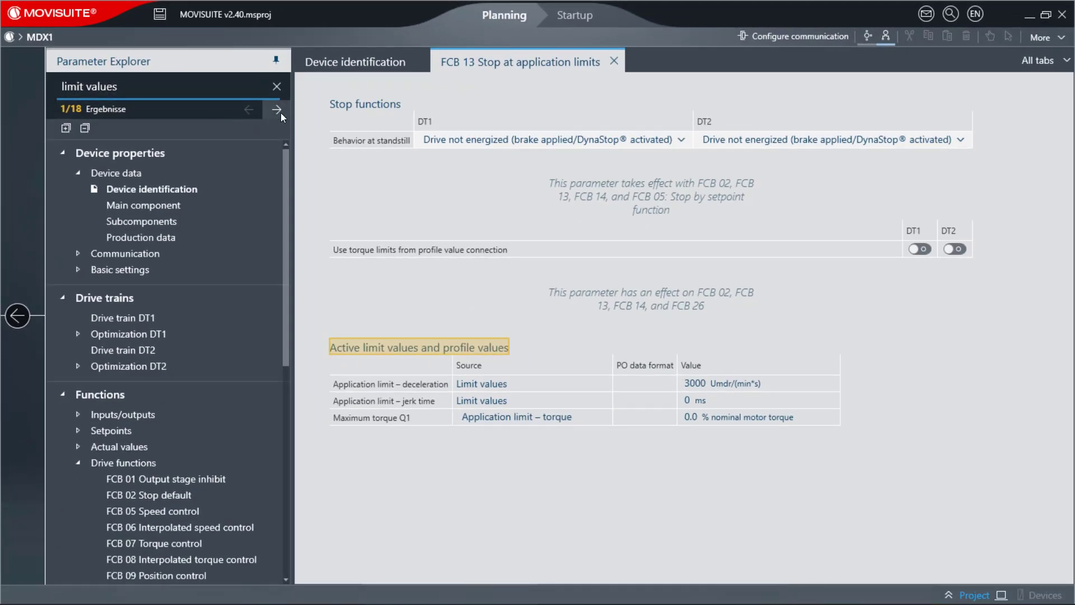
left_click(280, 112)
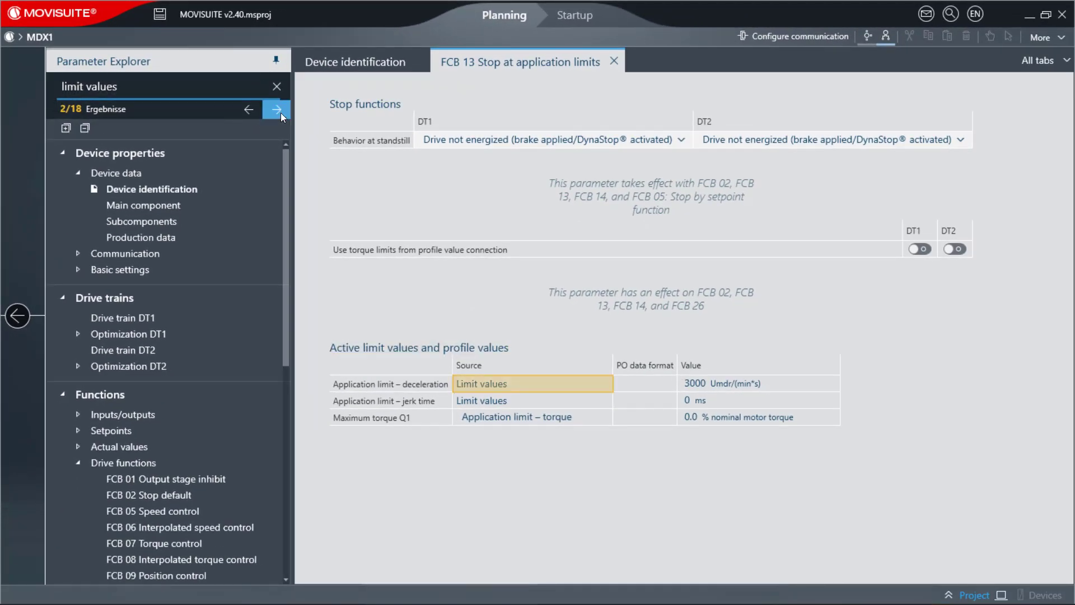
left_click(276, 110)
left_click(281, 112)
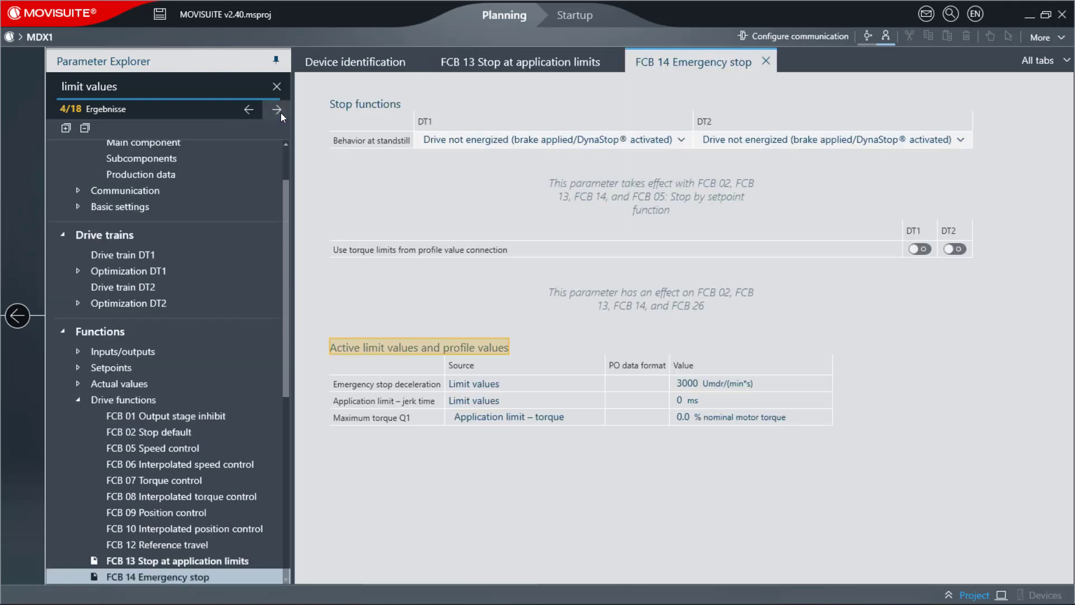
left_click(281, 114)
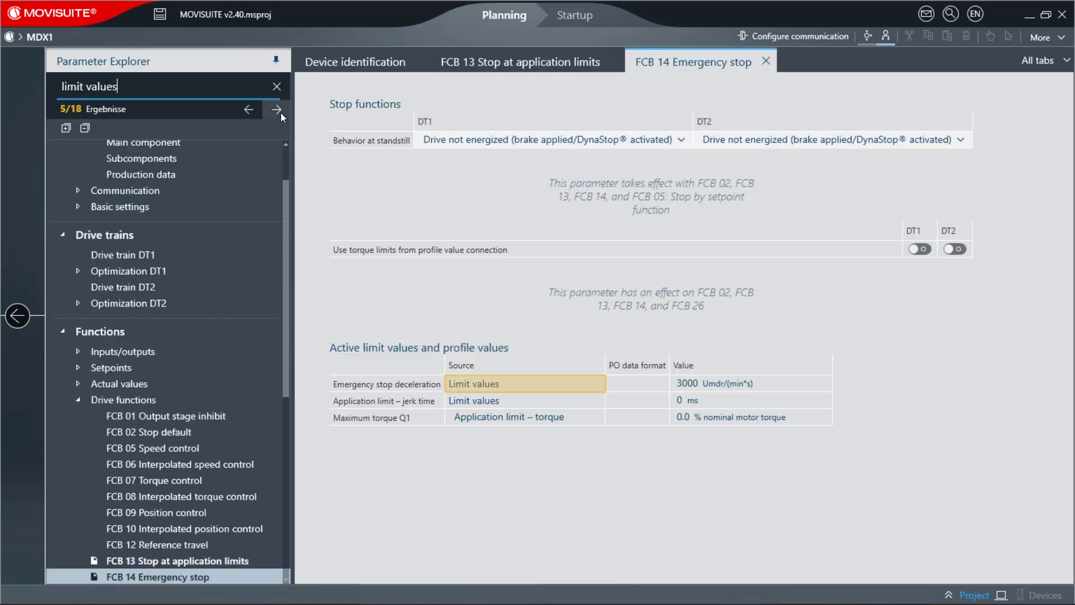
left_click(281, 113)
left_click(281, 113)
left_click(281, 113)
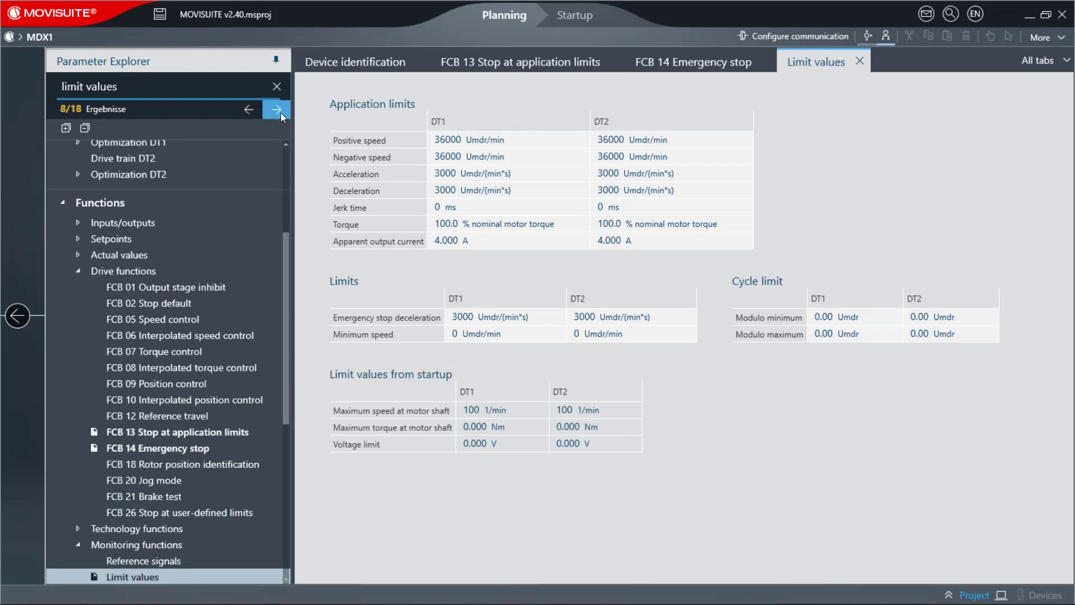
left_click(280, 113)
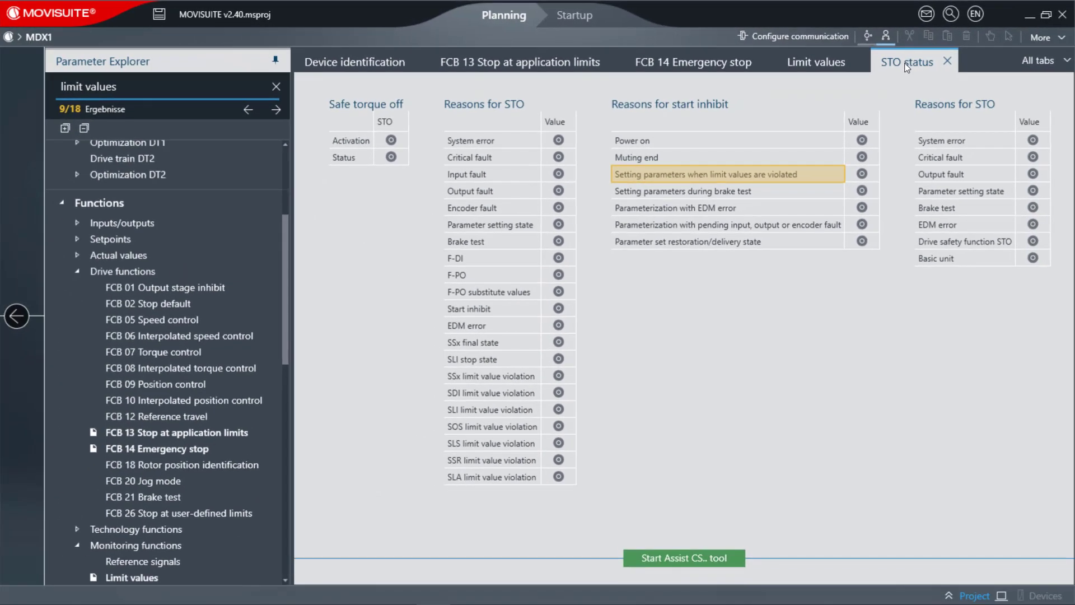
- Close the FCB 13 and FCB 14 tabs using Close tab on the FCB 13 tab
right_click(907, 65)
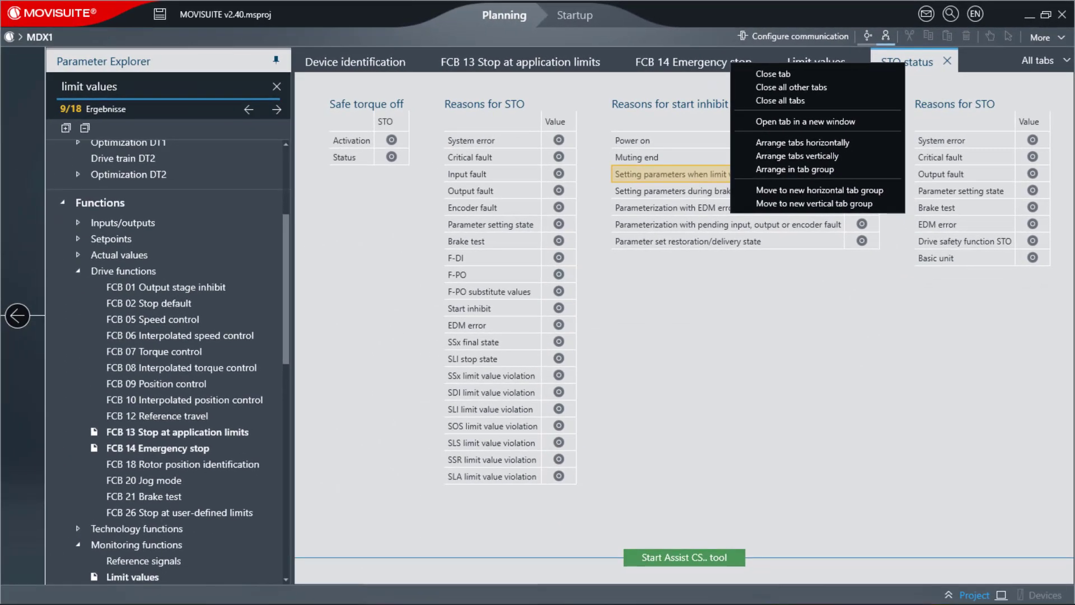
key("Escape")
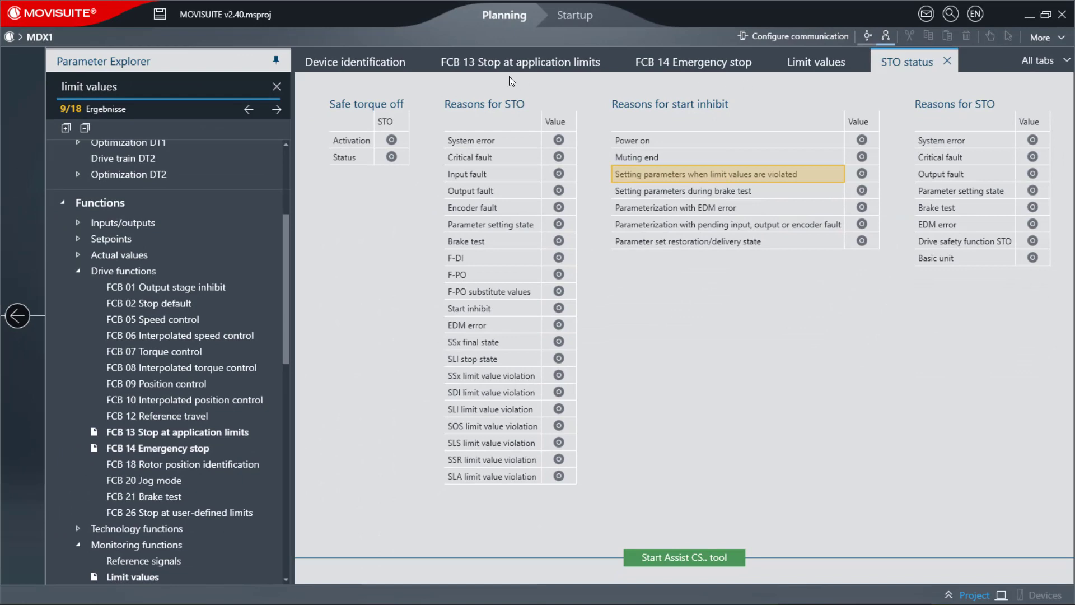
left_click(508, 64)
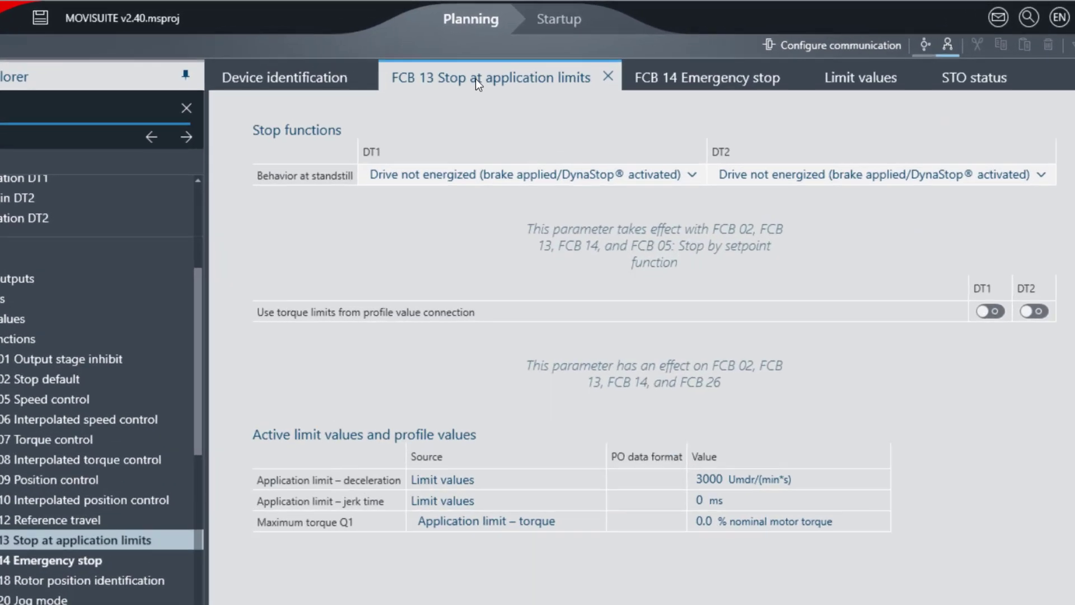
right_click(476, 78)
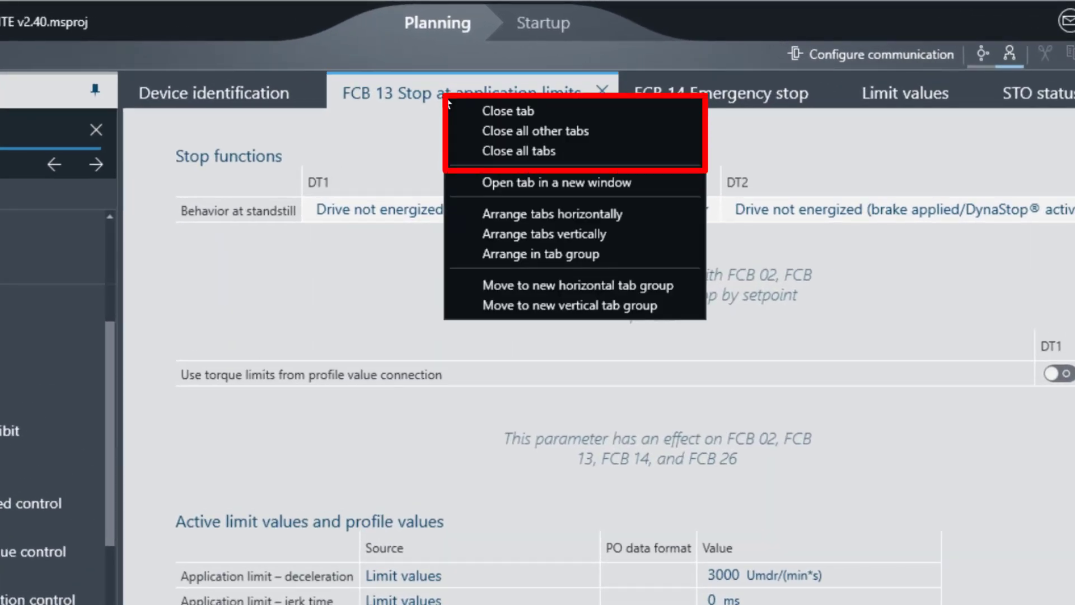
left_click(525, 112)
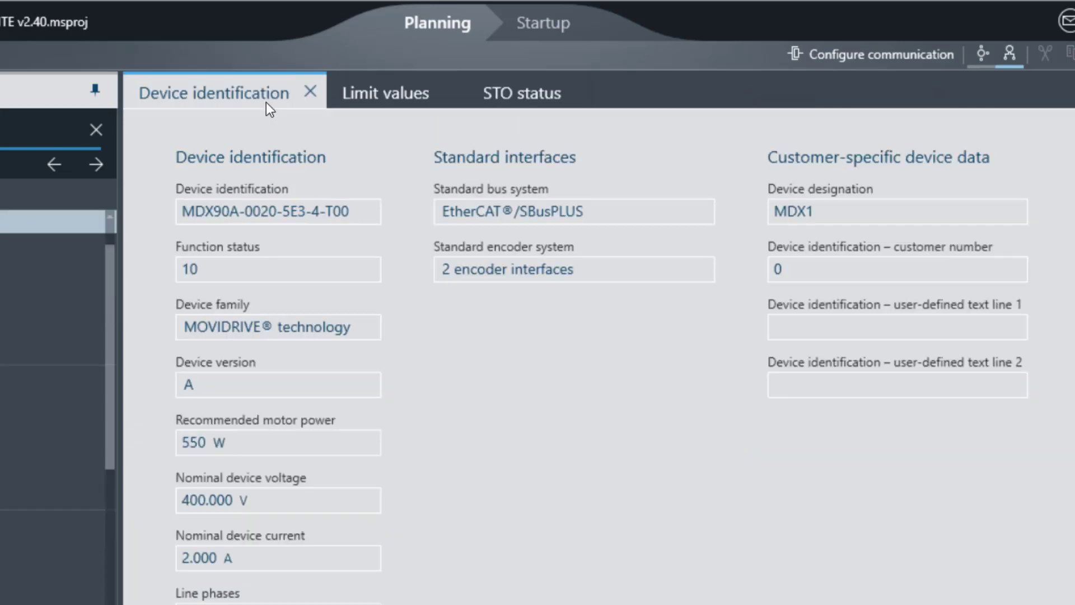
right_click(266, 102)
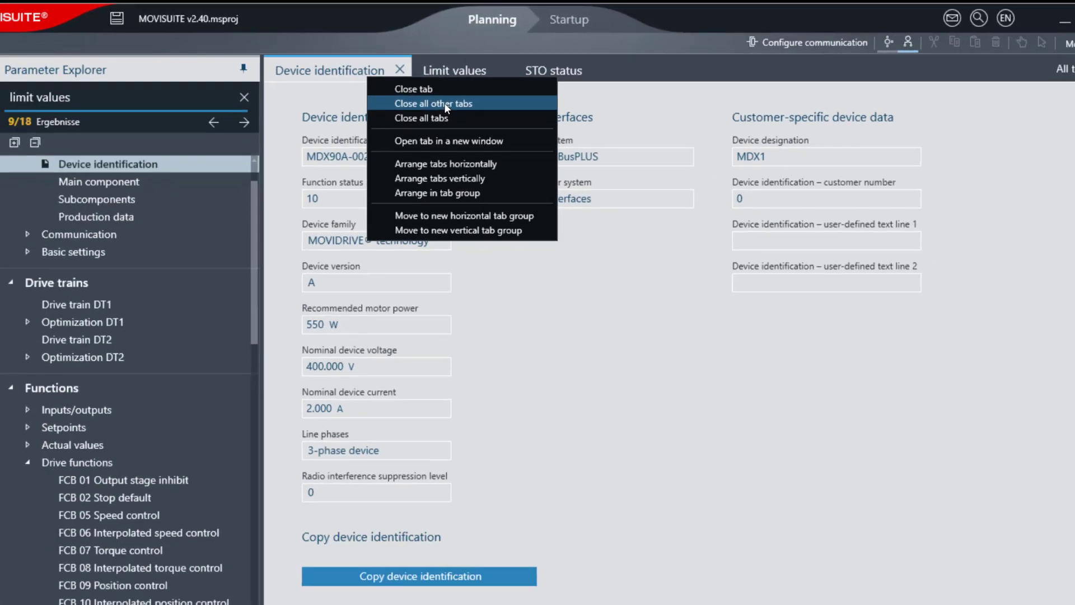
- Float Device identification in its own maximized window, then dock it back into the main window
left_click(379, 136)
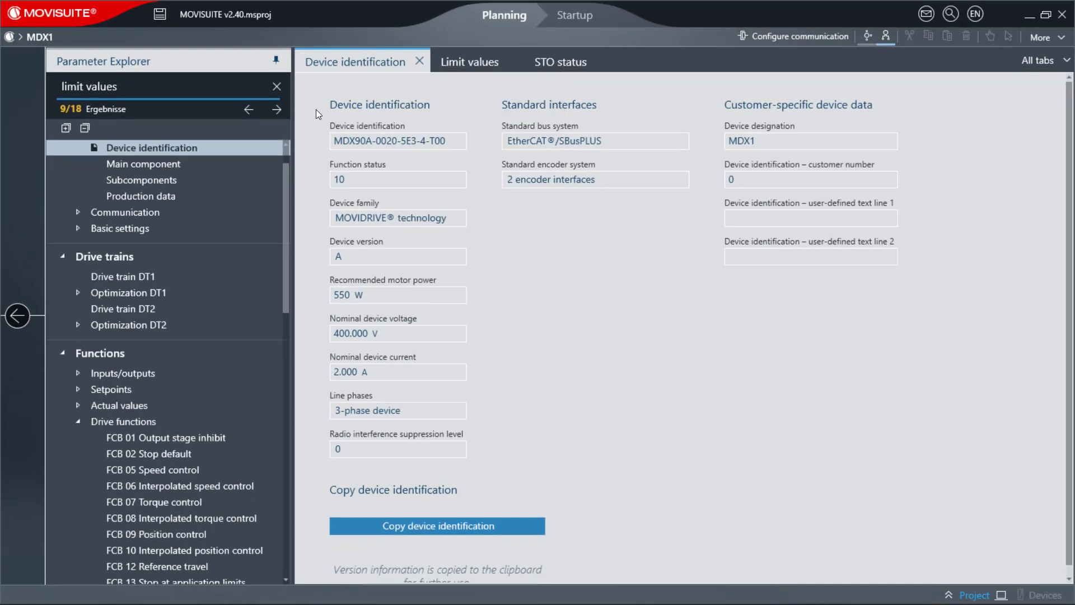
right_click(330, 65)
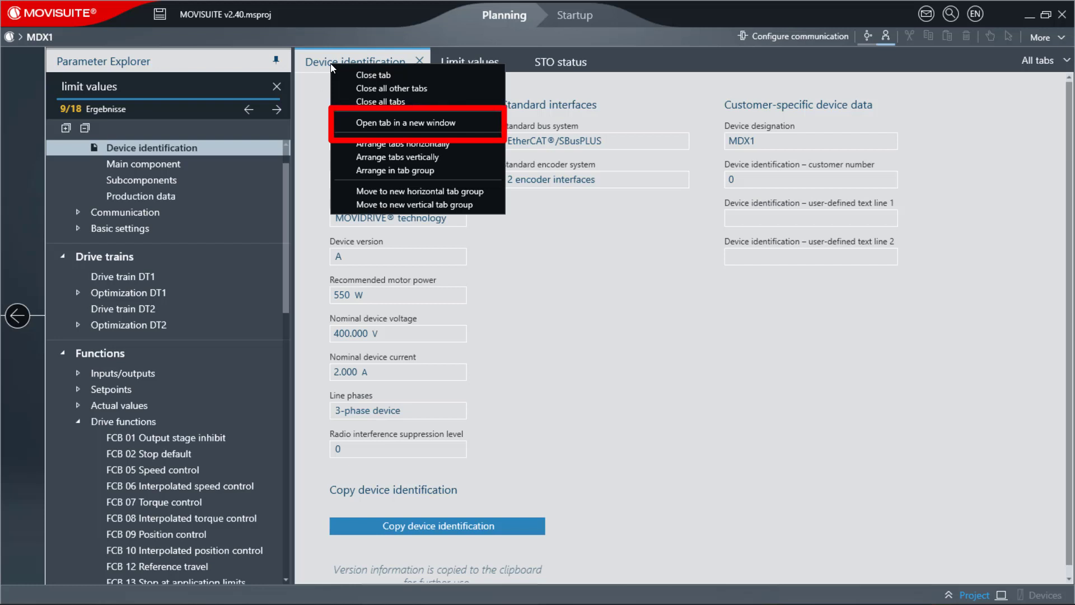
left_click(388, 121)
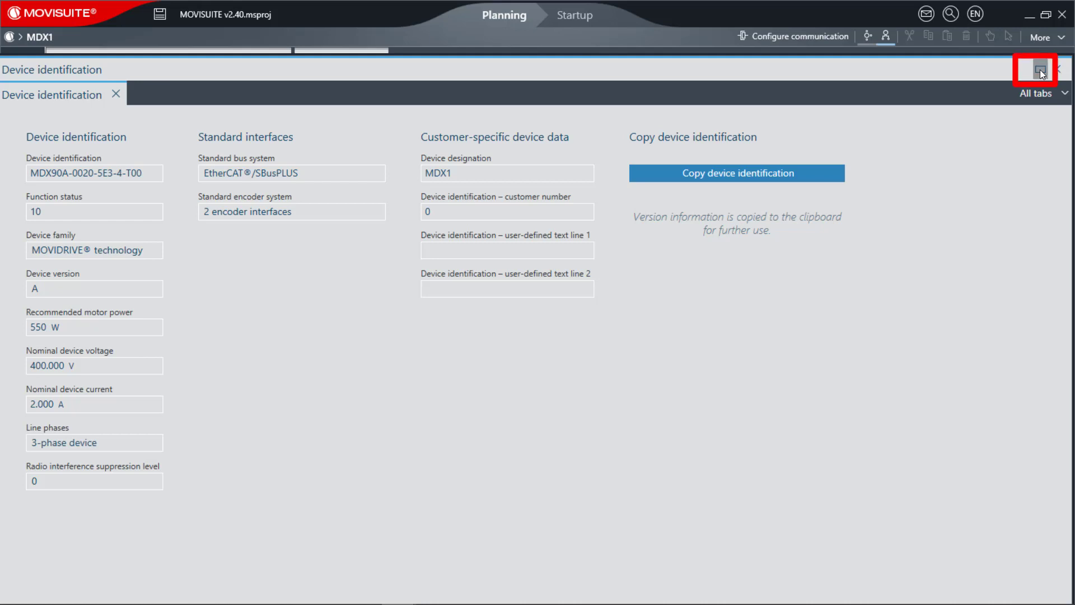
left_click(1040, 70)
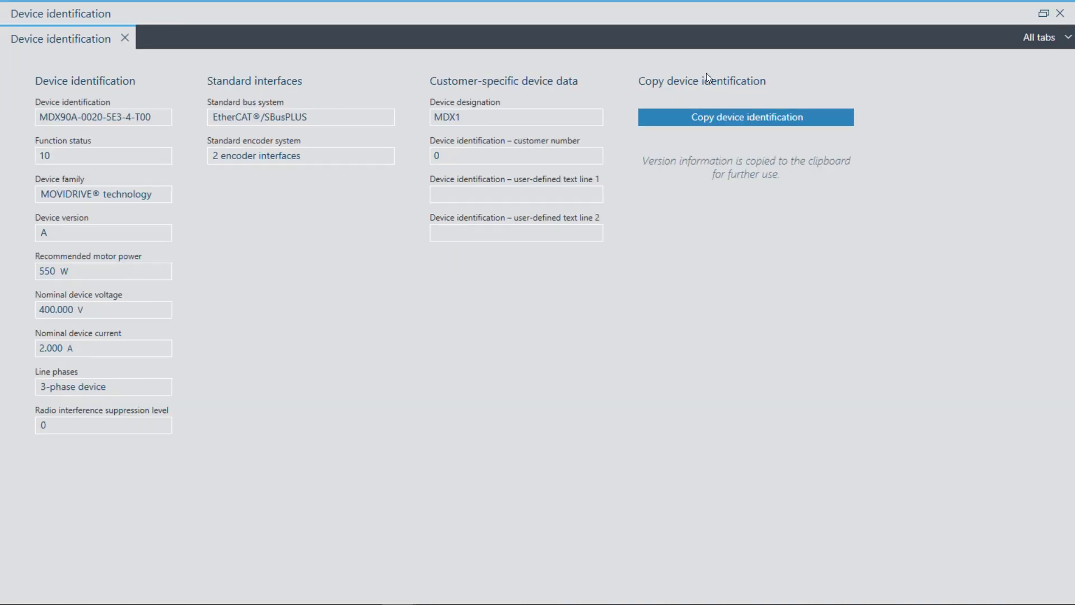
right_click(54, 39)
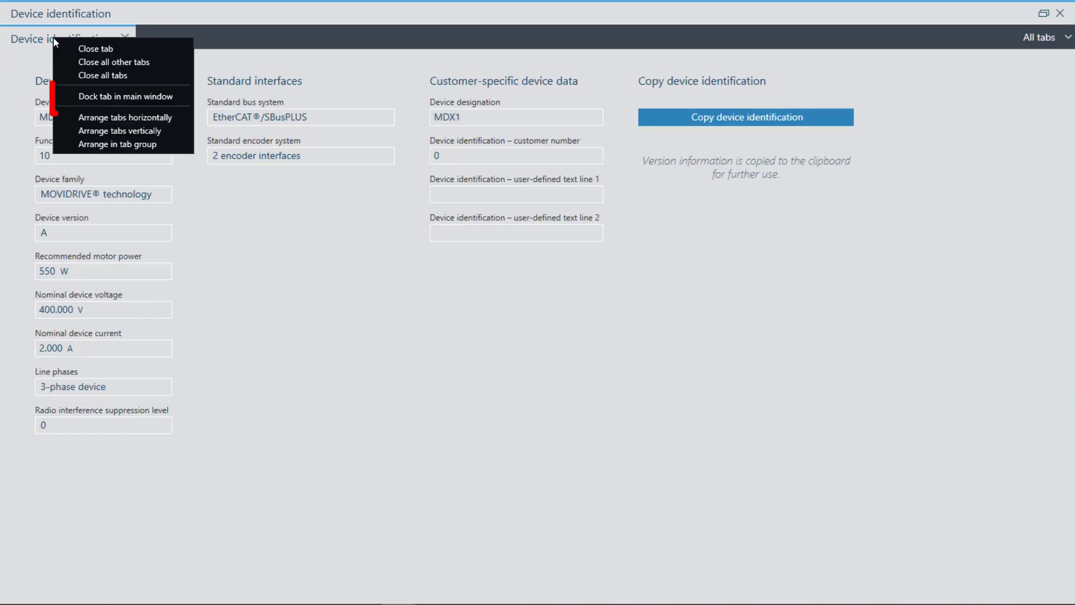
left_click(130, 101)
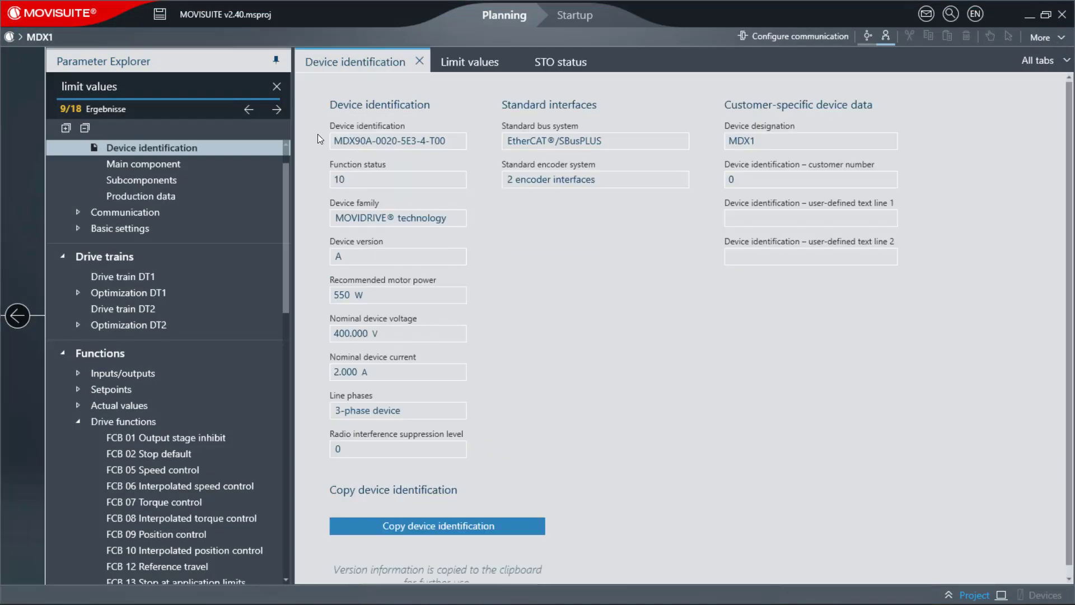
right_click(344, 66)
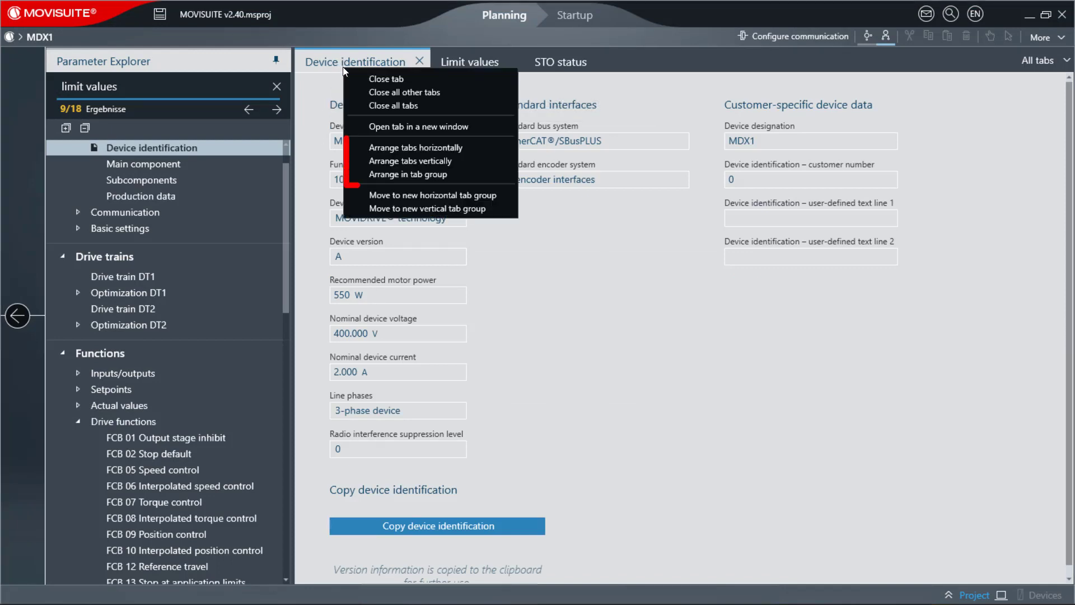
left_click(423, 148)
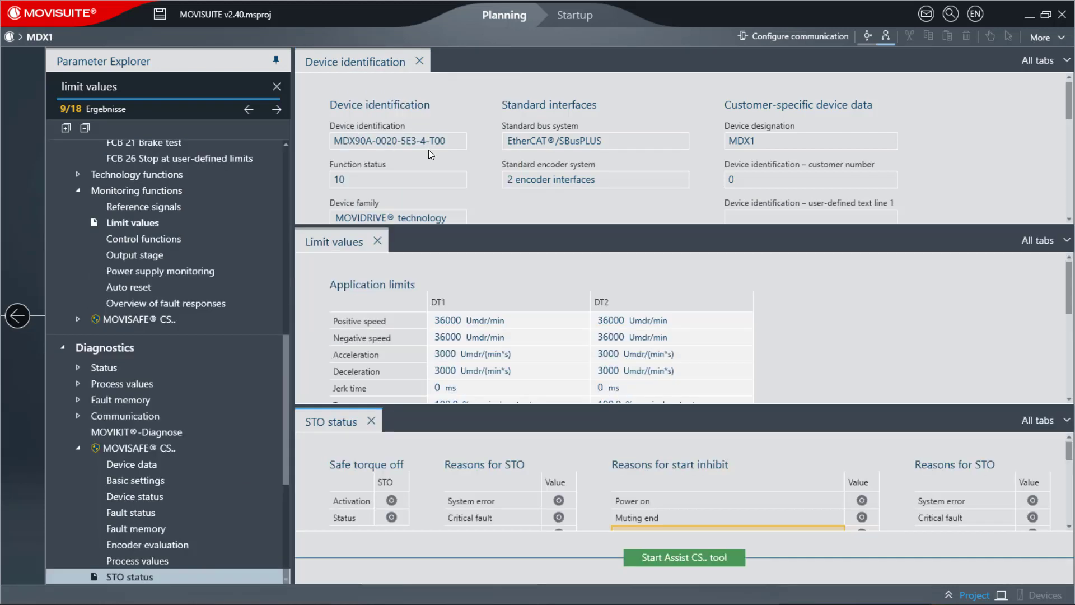
right_click(335, 65)
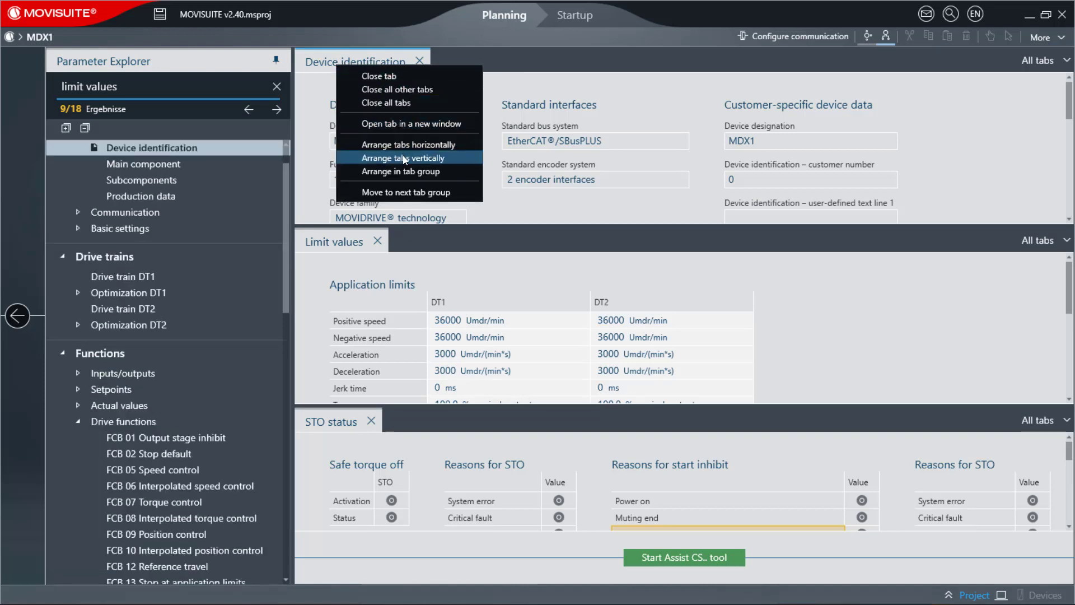
left_click(402, 157)
right_click(363, 62)
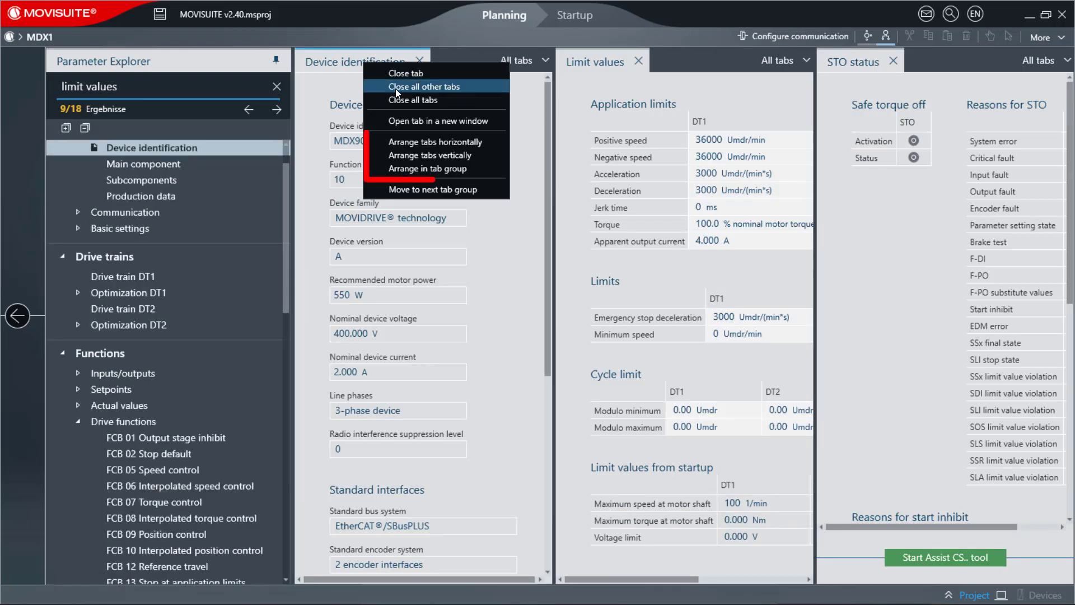
left_click(435, 170)
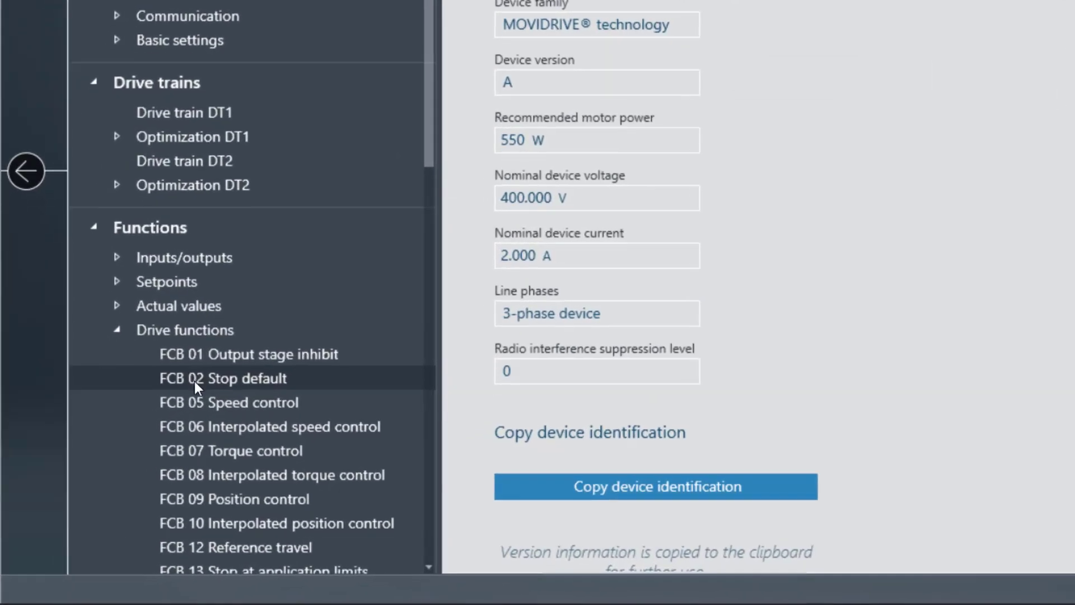
- Open FCB 10 Interpolated position control from the Parameter Explorer as a new page
scroll(135, 510, "down", 1)
scroll(197, 493, "up", 1)
right_click(199, 525)
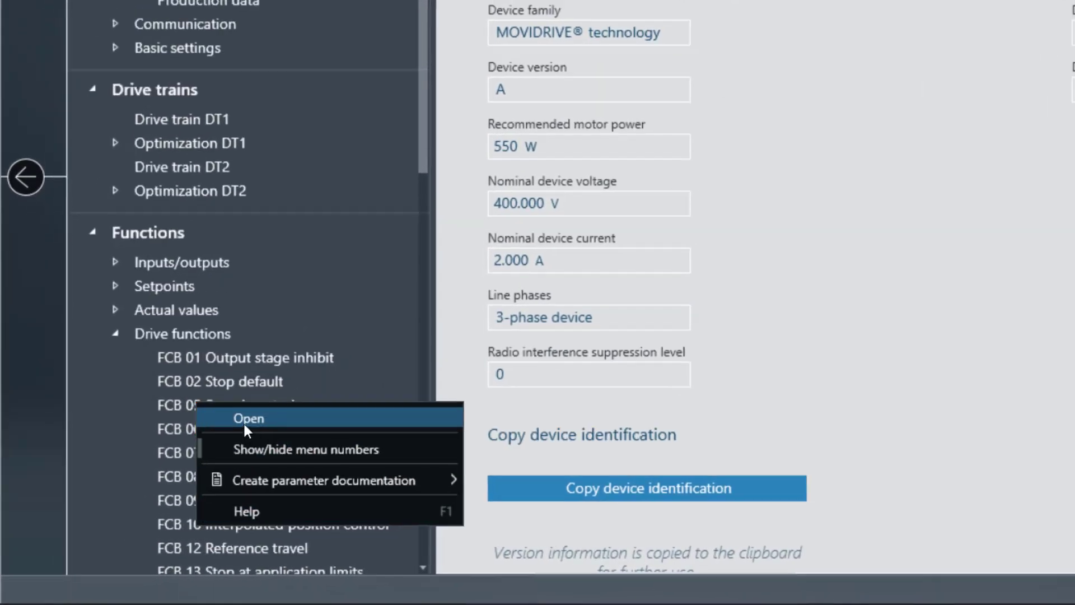
left_click(247, 427)
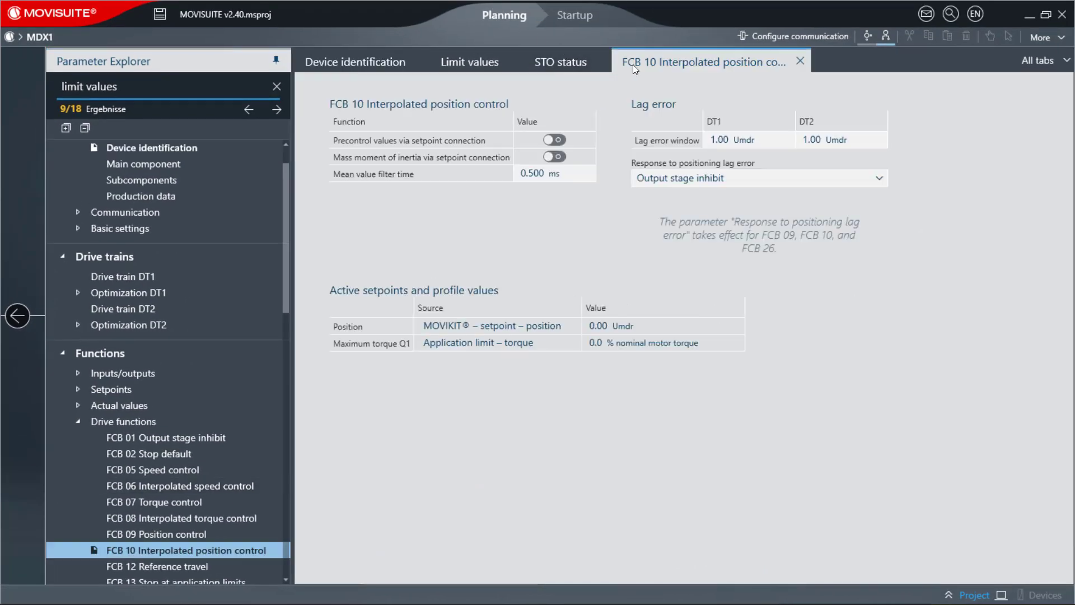
right_click(632, 64)
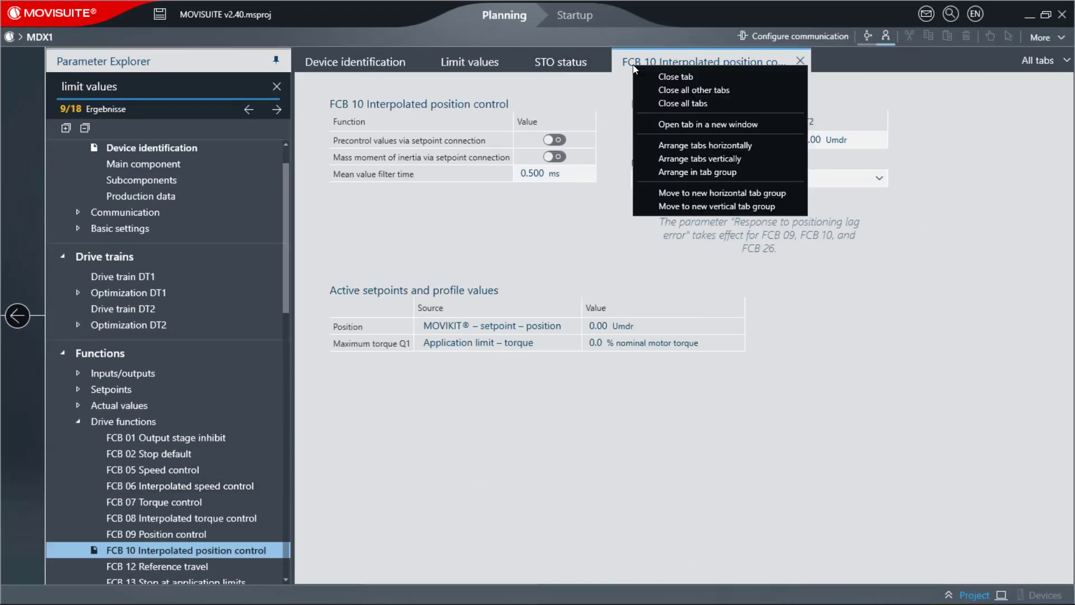
- Move FCB 10 into a new horizontal tab group, then move STO status into it
left_click(687, 193)
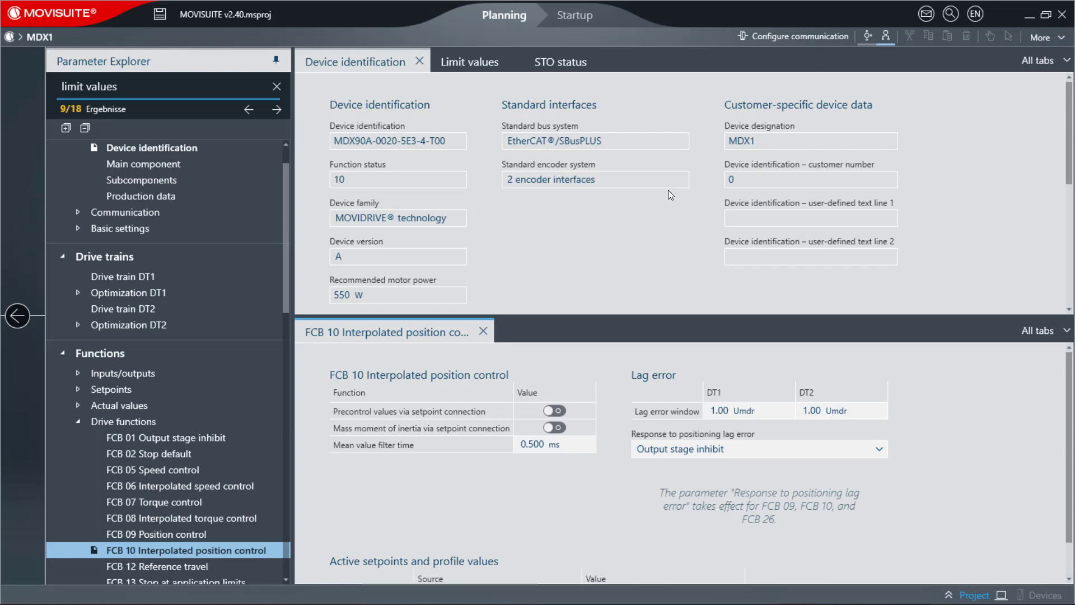
right_click(554, 63)
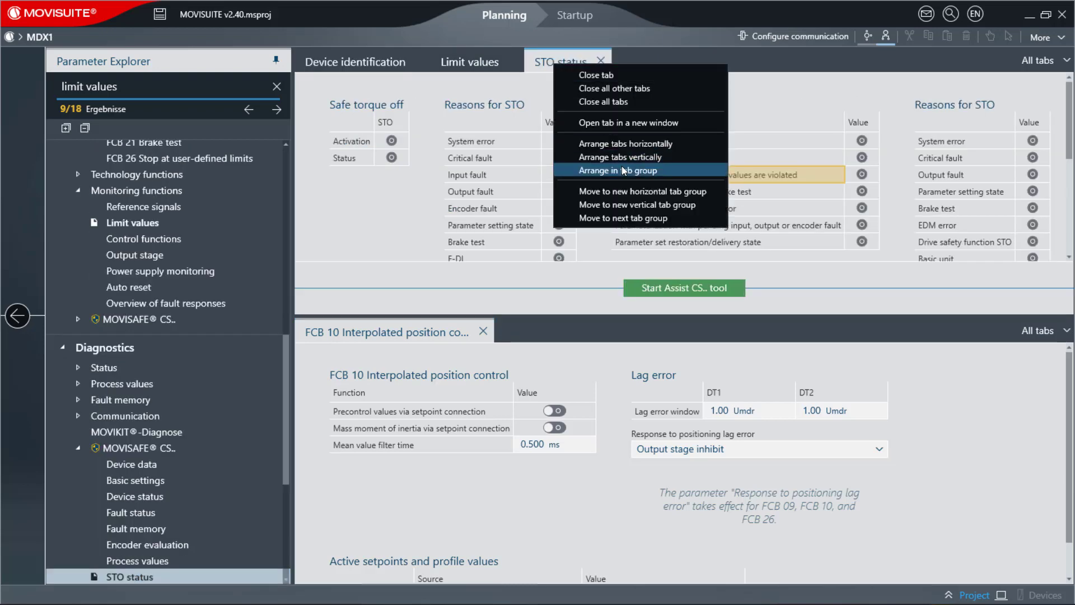
left_click(627, 218)
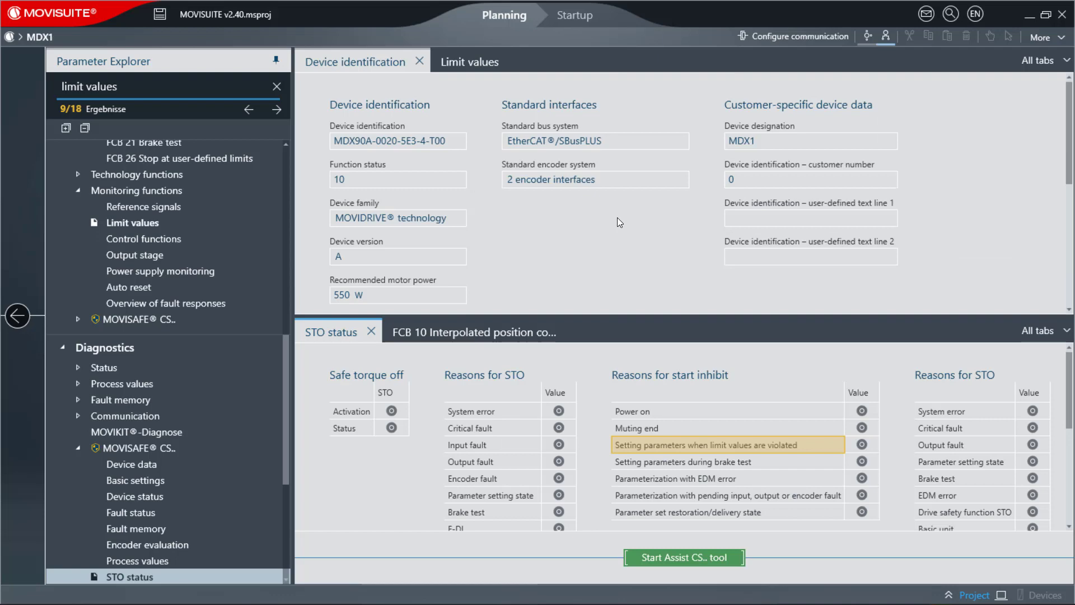
- Drag STO status, FCB 10 and Limit values onto docking guides to form four stacked groups
left_click_drag(332, 333, 709, 180)
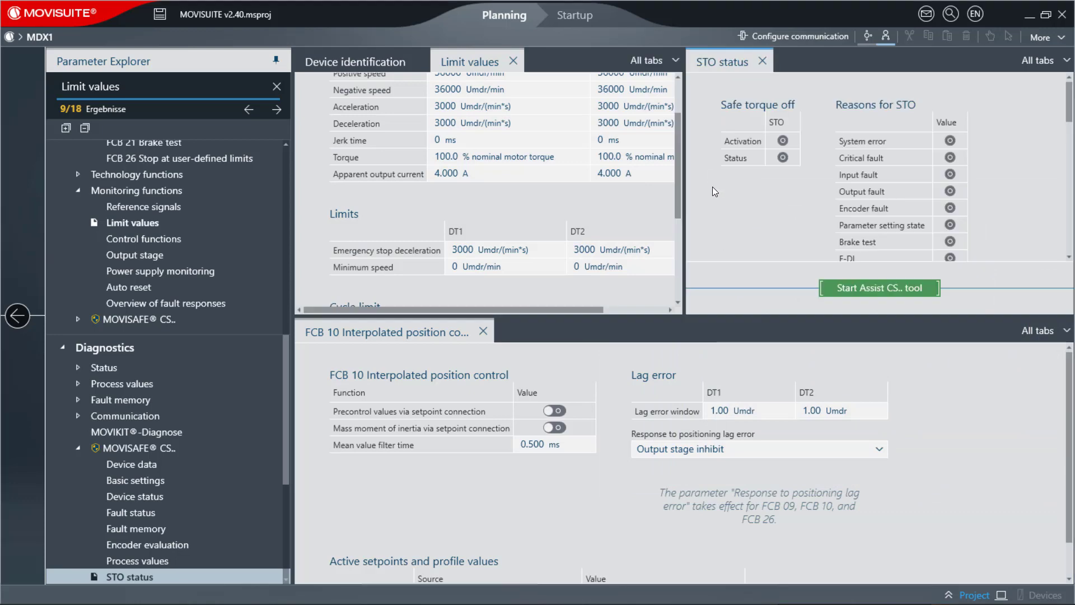
left_click(415, 335)
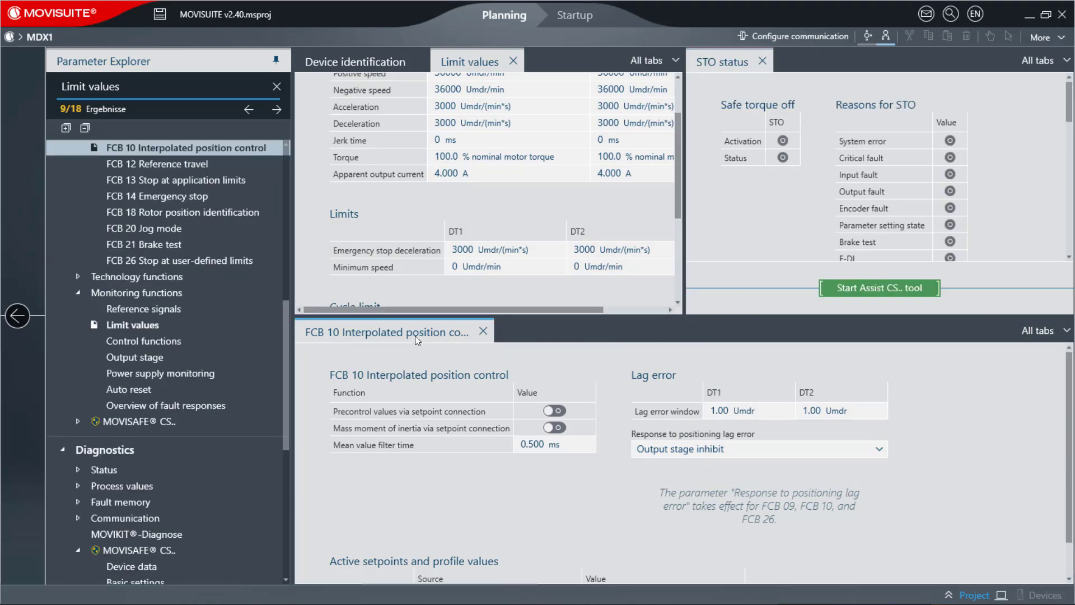
left_click_drag(415, 335, 465, 181)
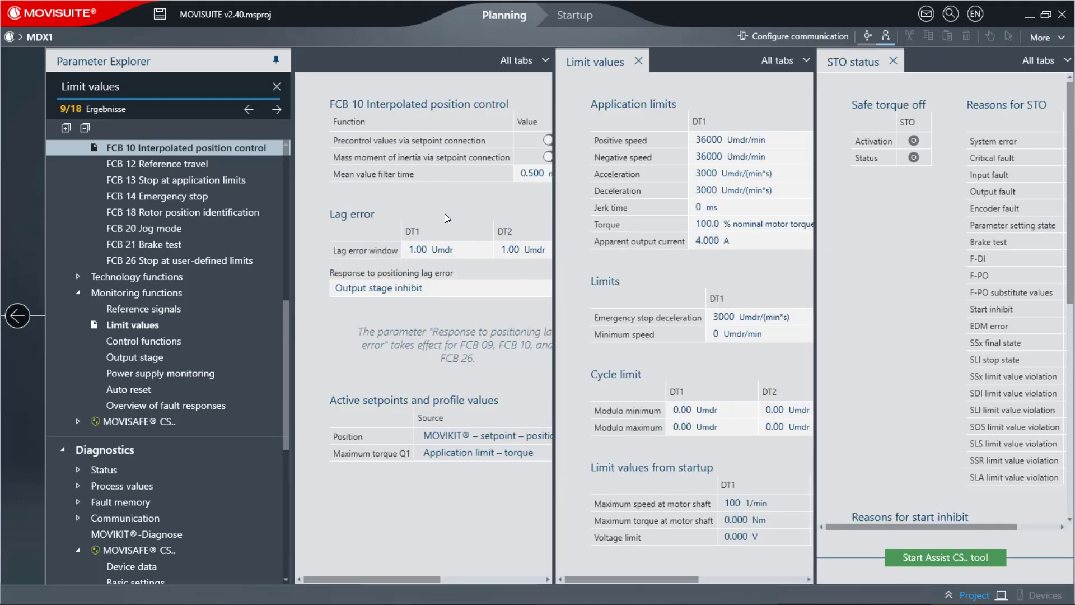
left_click(600, 60)
left_click_drag(598, 233, 636, 343)
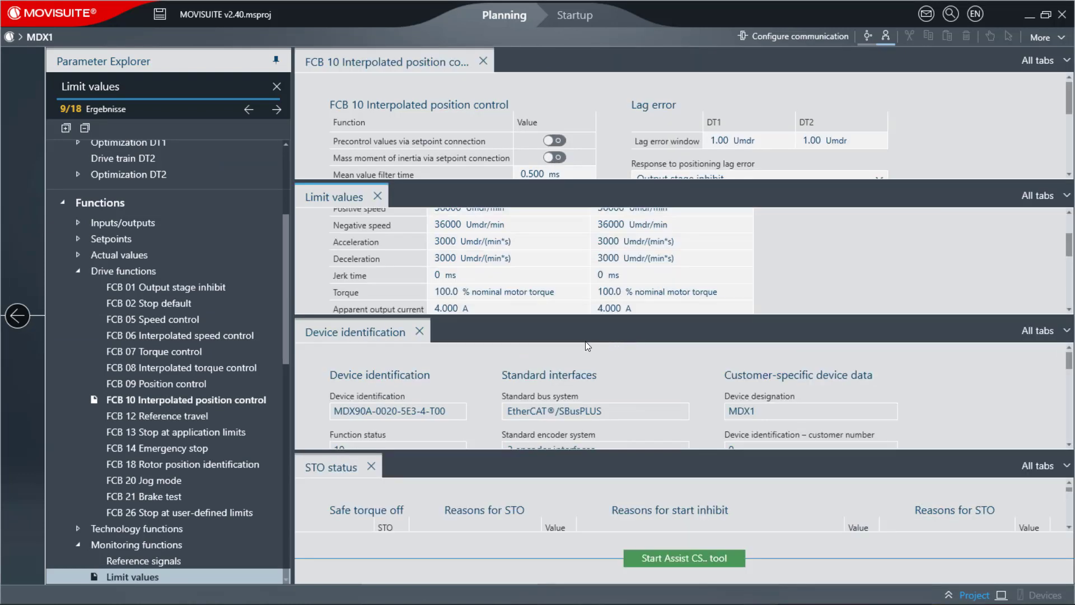
left_click(17, 317)
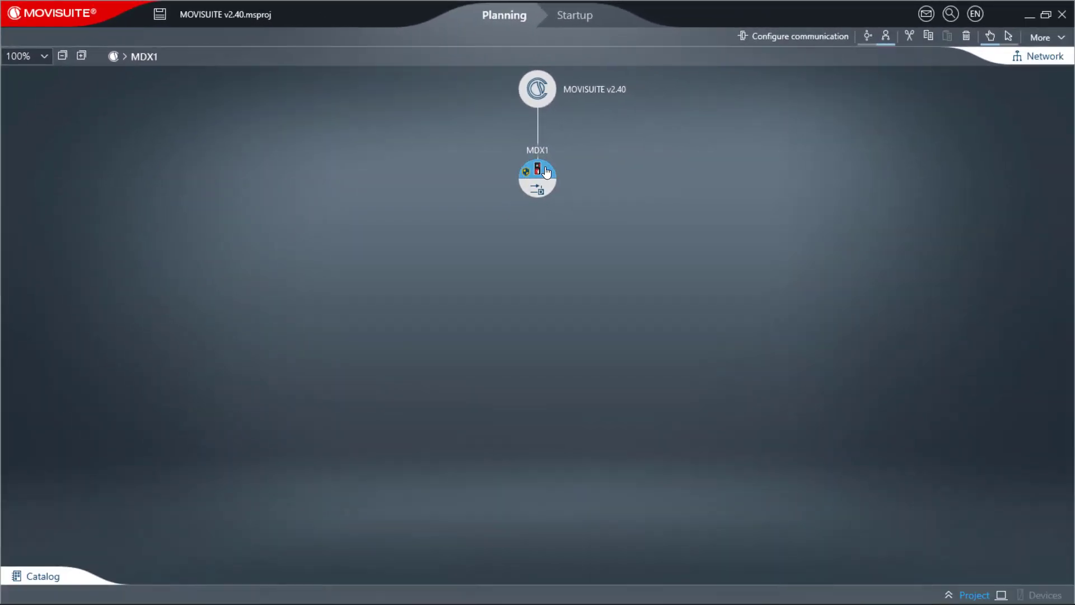
left_click(547, 172)
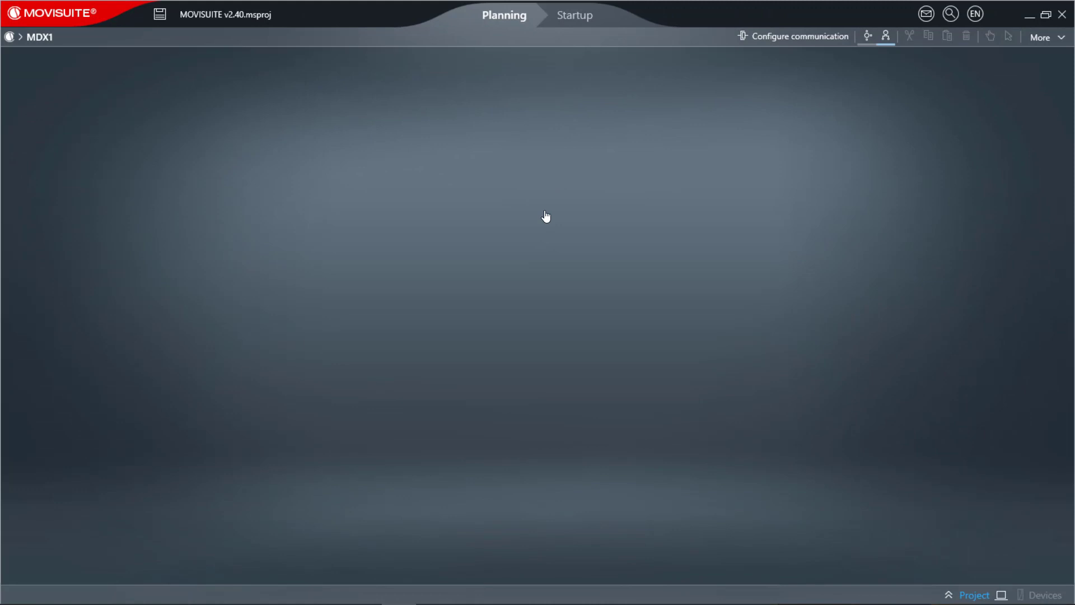